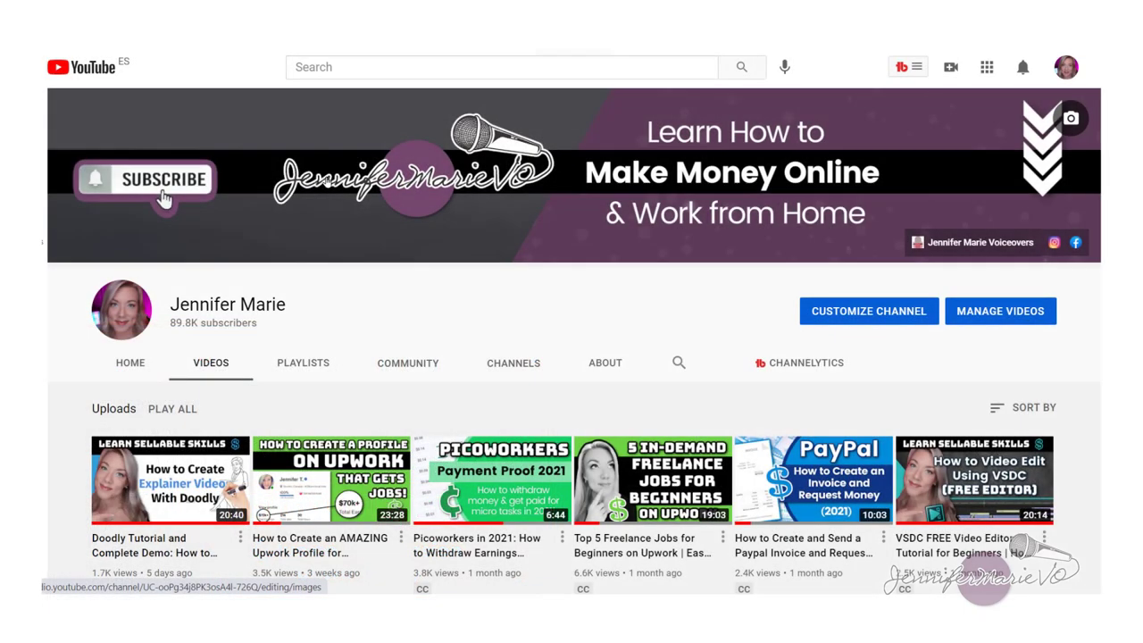
scroll(715, 326, "down", 2)
scroll(715, 330, "down", 3)
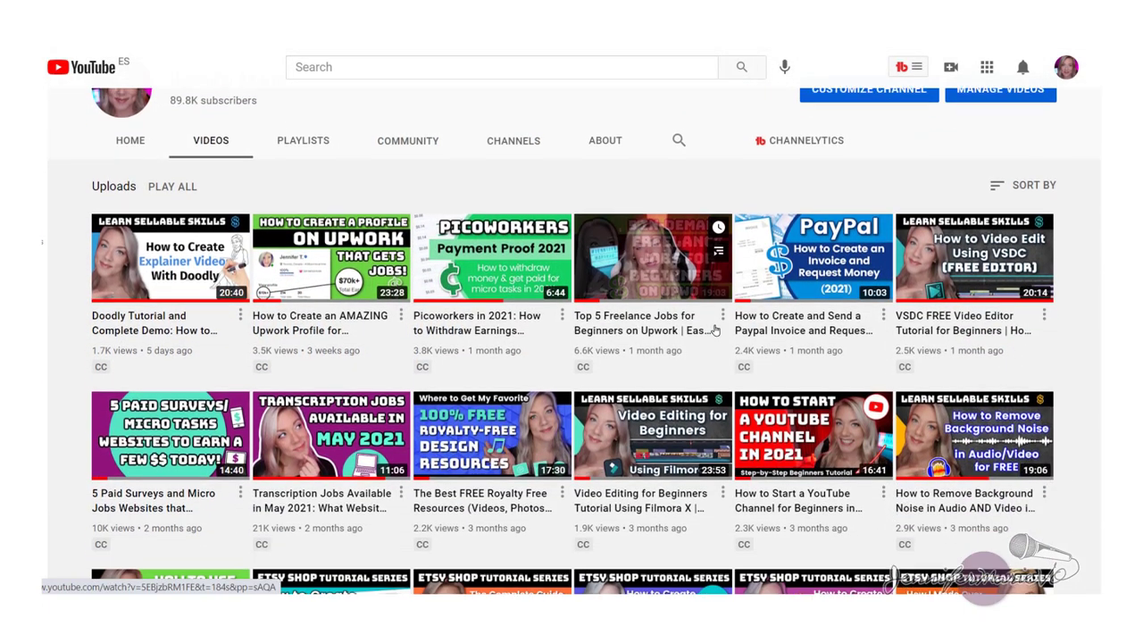
scroll(716, 330, "down", 1)
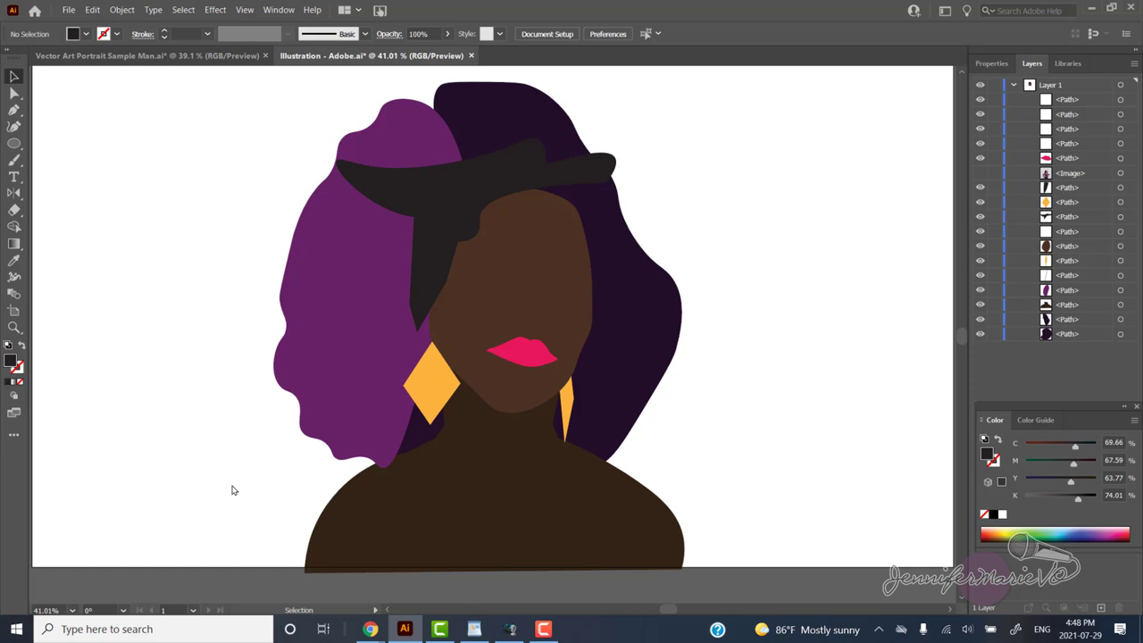
Step: Search Windows for the Xbox Game Bar app
left_click(147, 630)
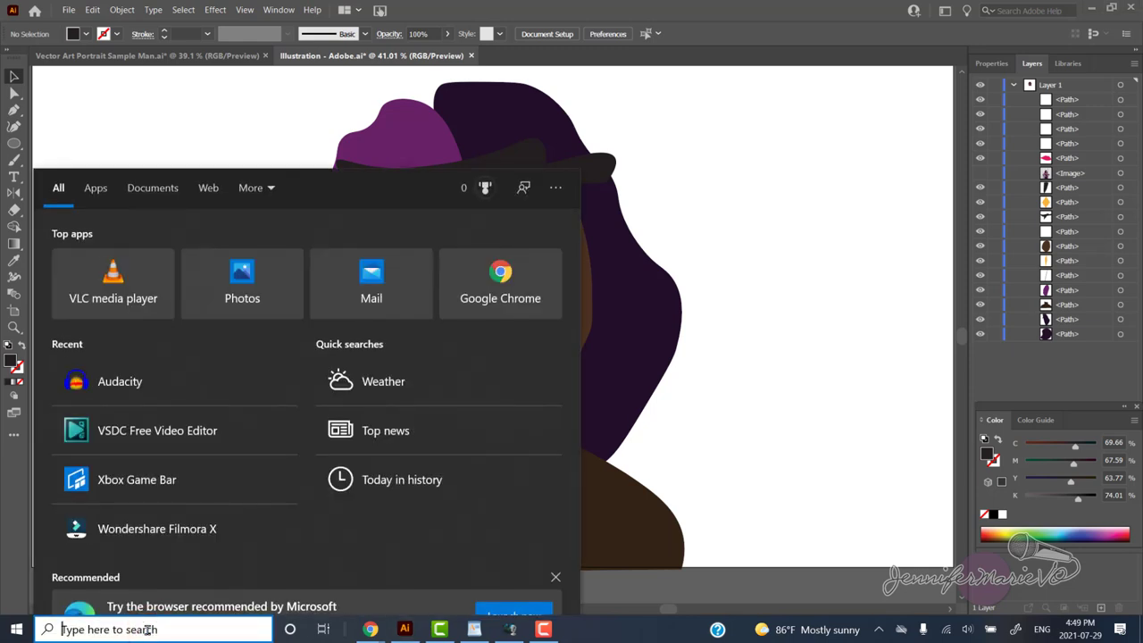
type("Xbox")
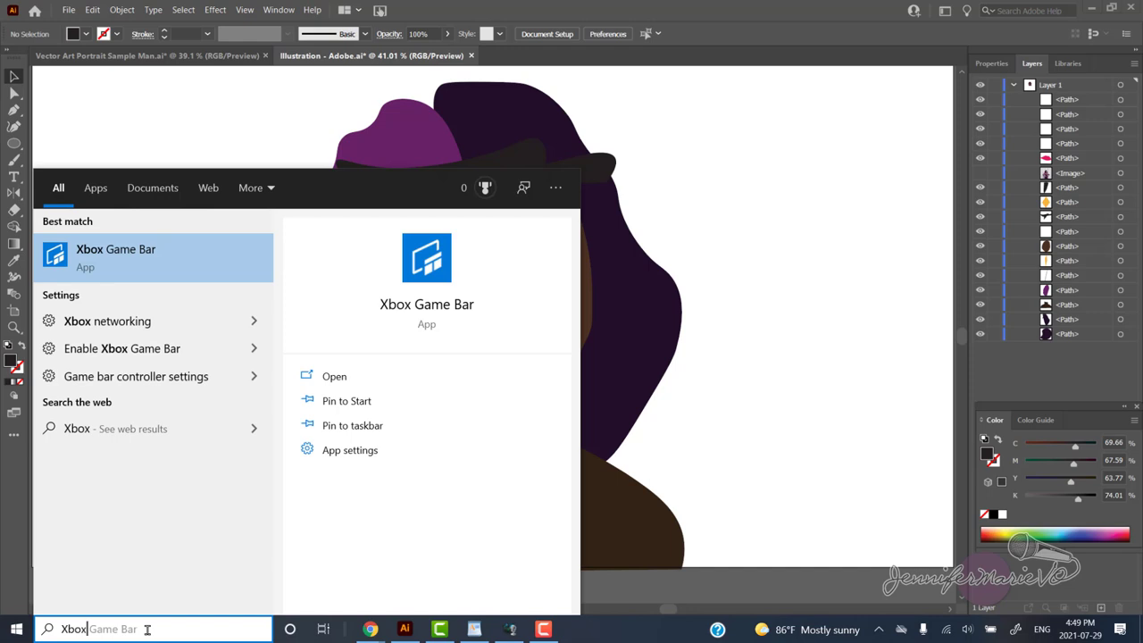
type(" Game Bar")
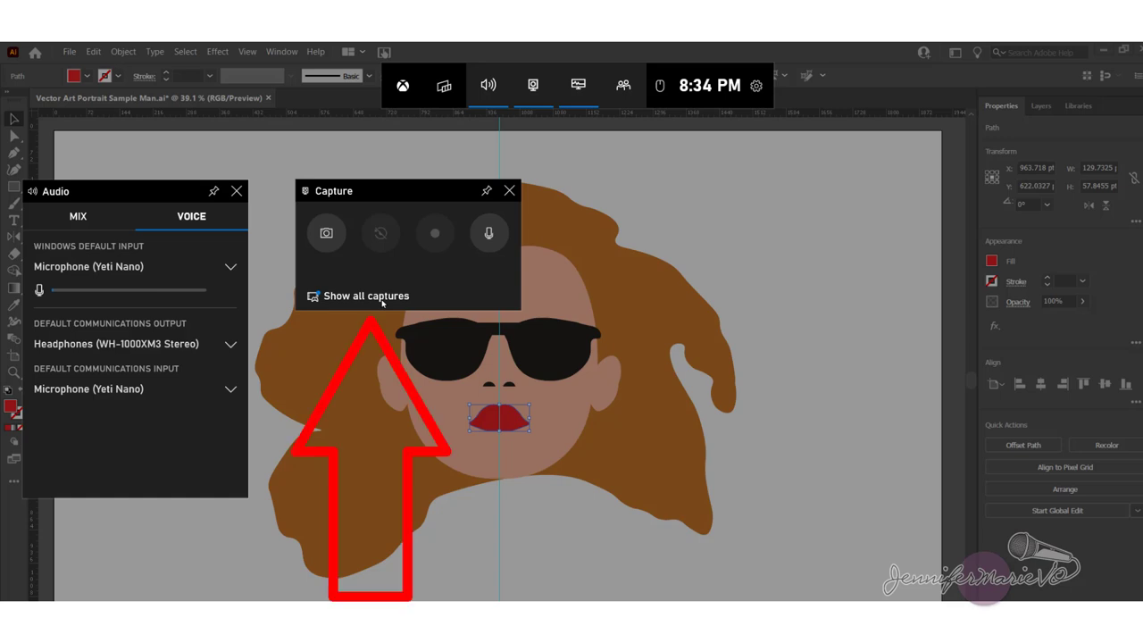
Step: Show all Game Bar captures and open the file location of the Vector Art Portrait recording
left_click(382, 303)
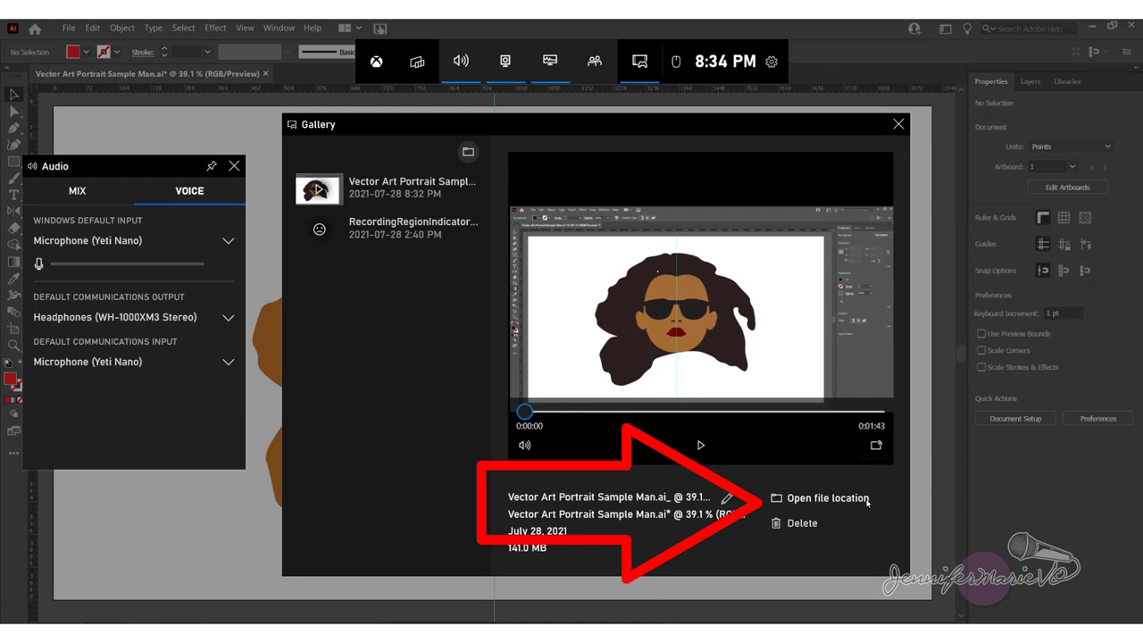
left_click(867, 503)
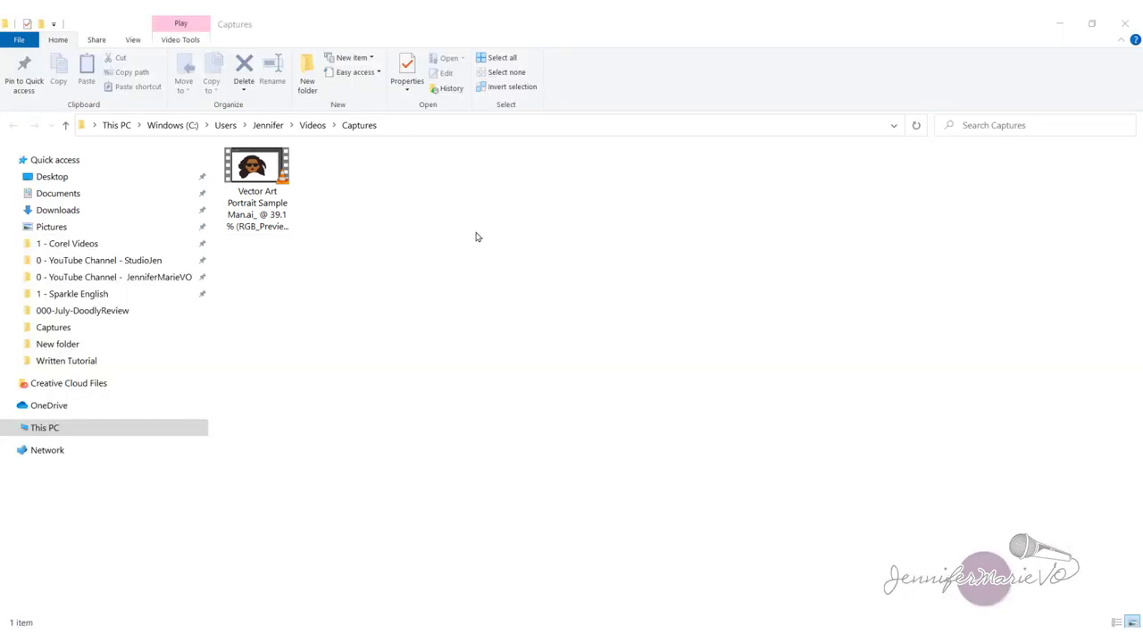
Step: Play the Vector Art Portrait capture full screen in VLC and skip ahead through it to about 01:40
double_click(259, 172)
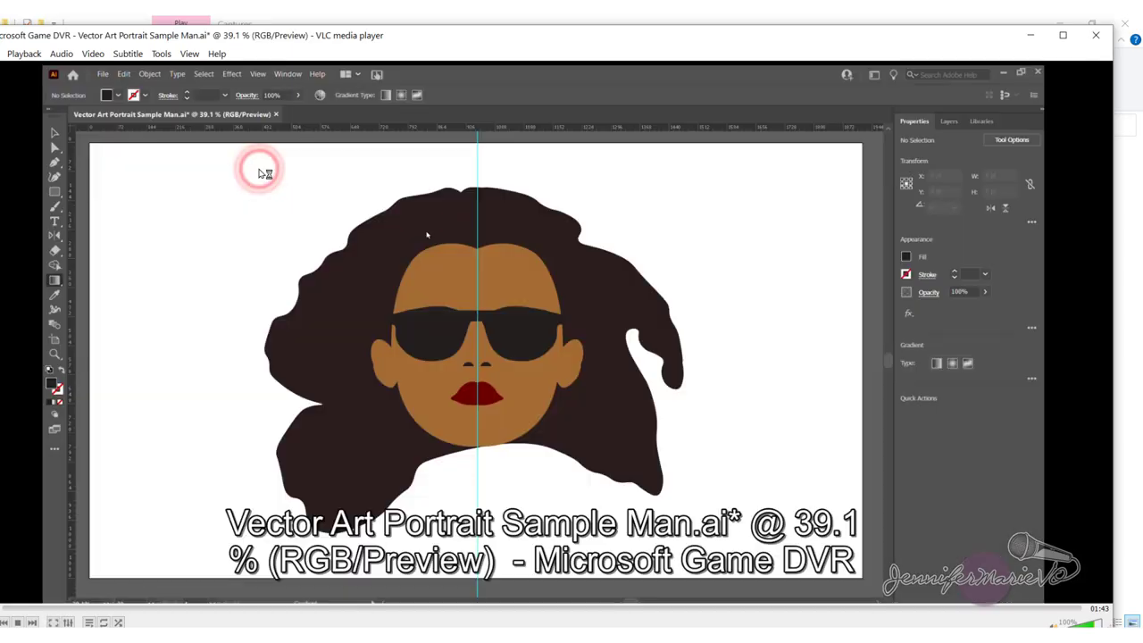
double_click(604, 304)
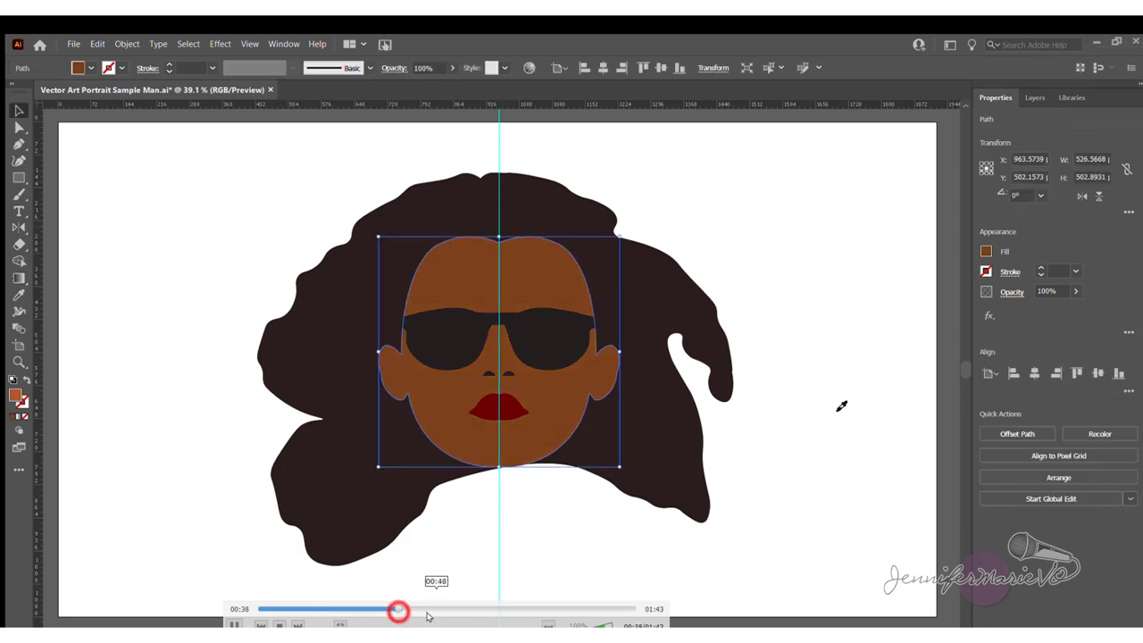
left_click(472, 608)
left_click(581, 608)
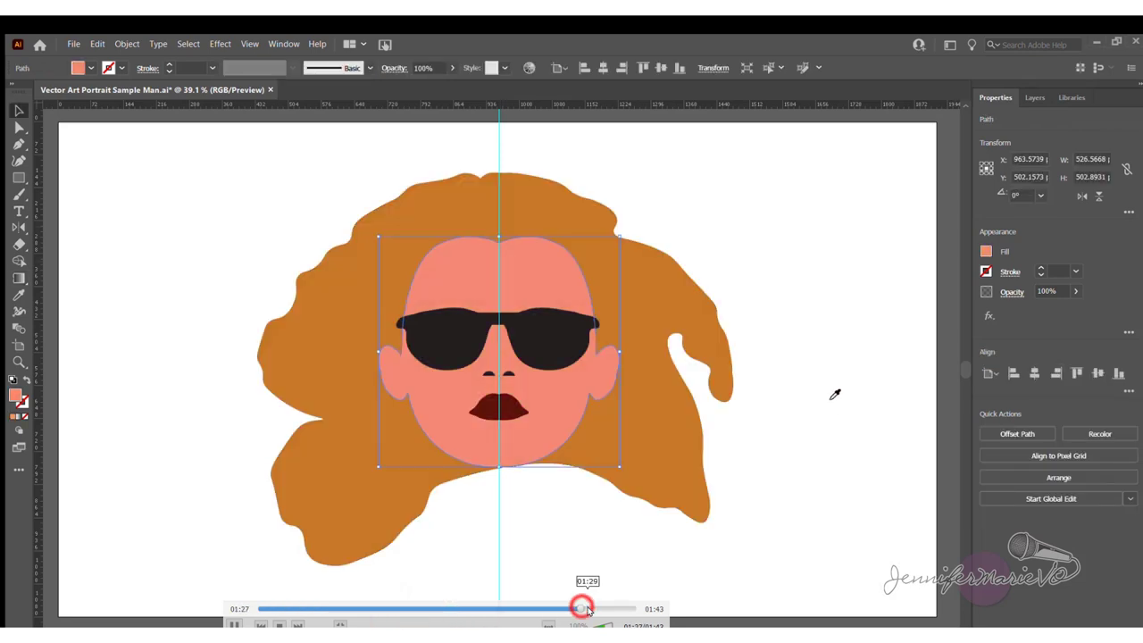
left_click(611, 608)
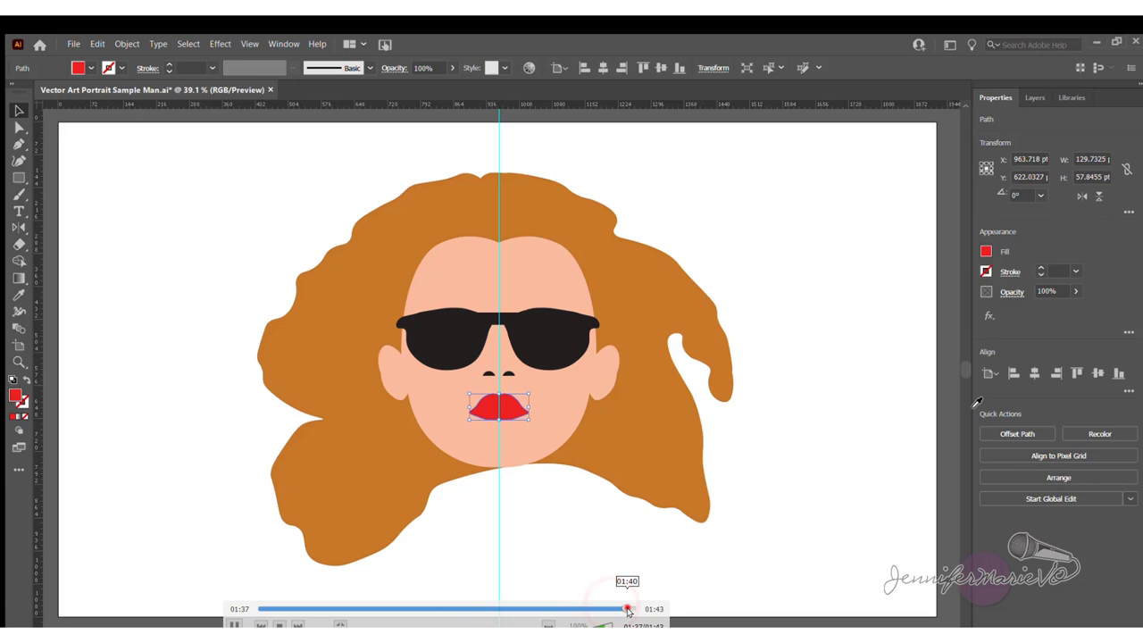
left_click(627, 609)
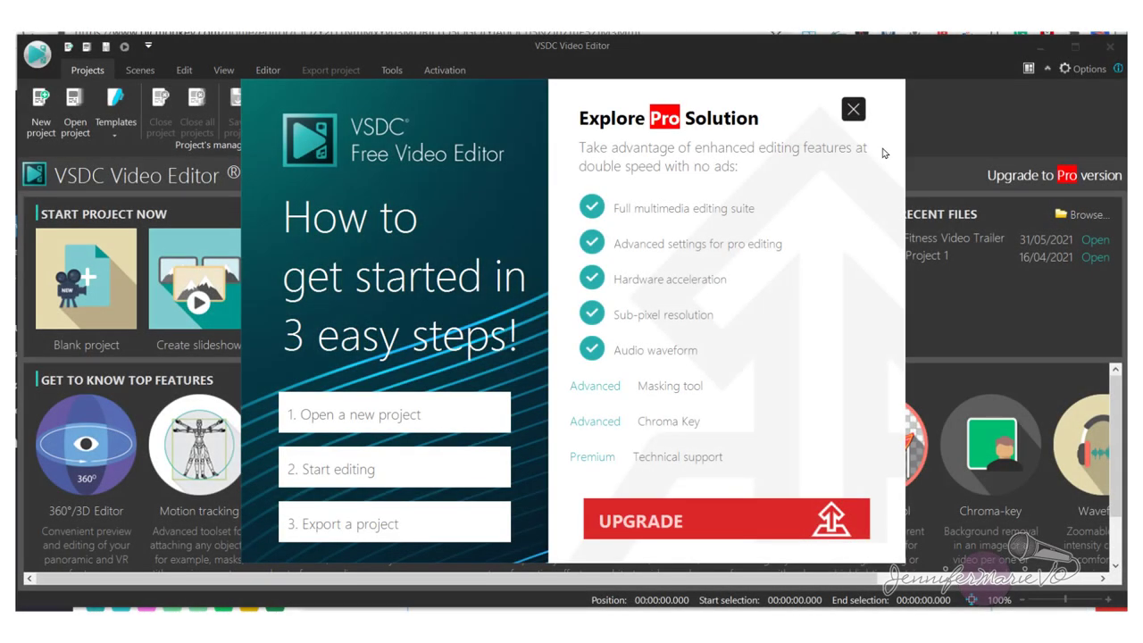
Step: Dismiss the Pro upgrade offer in VSDC Video Editor and launch its screen capture tool in the maximized window
left_click(854, 110)
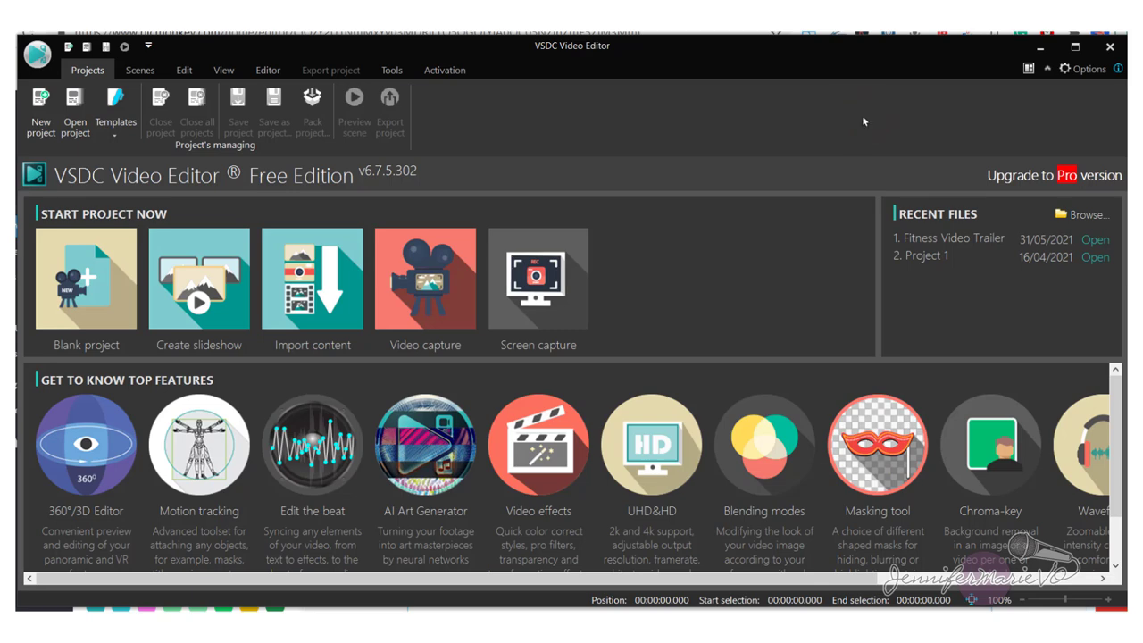
left_click(1072, 50)
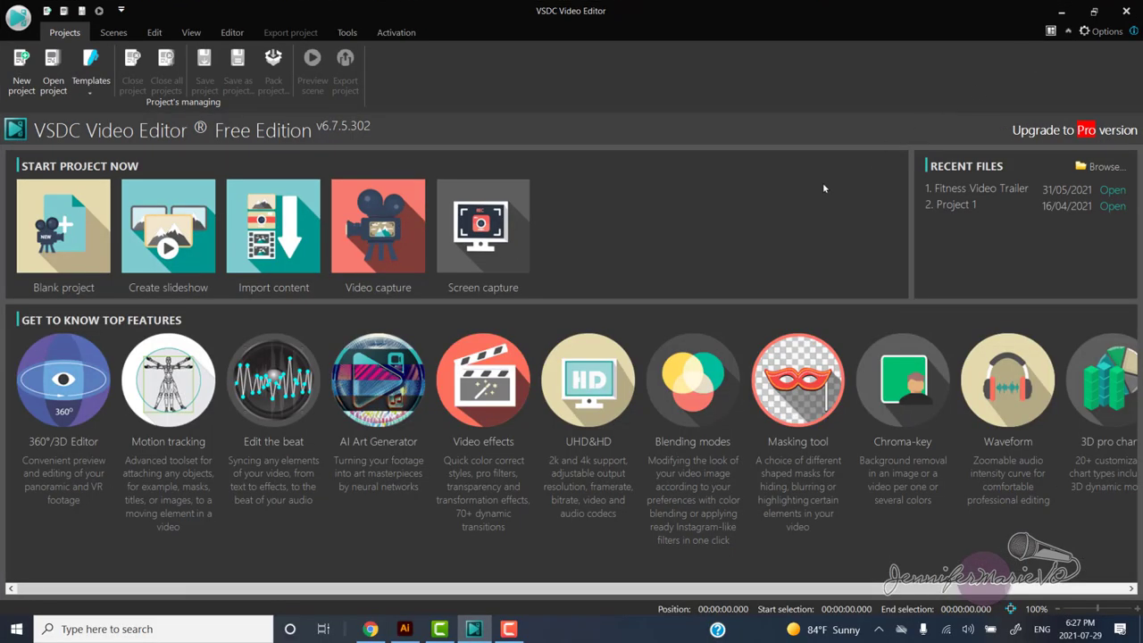
left_click(526, 256)
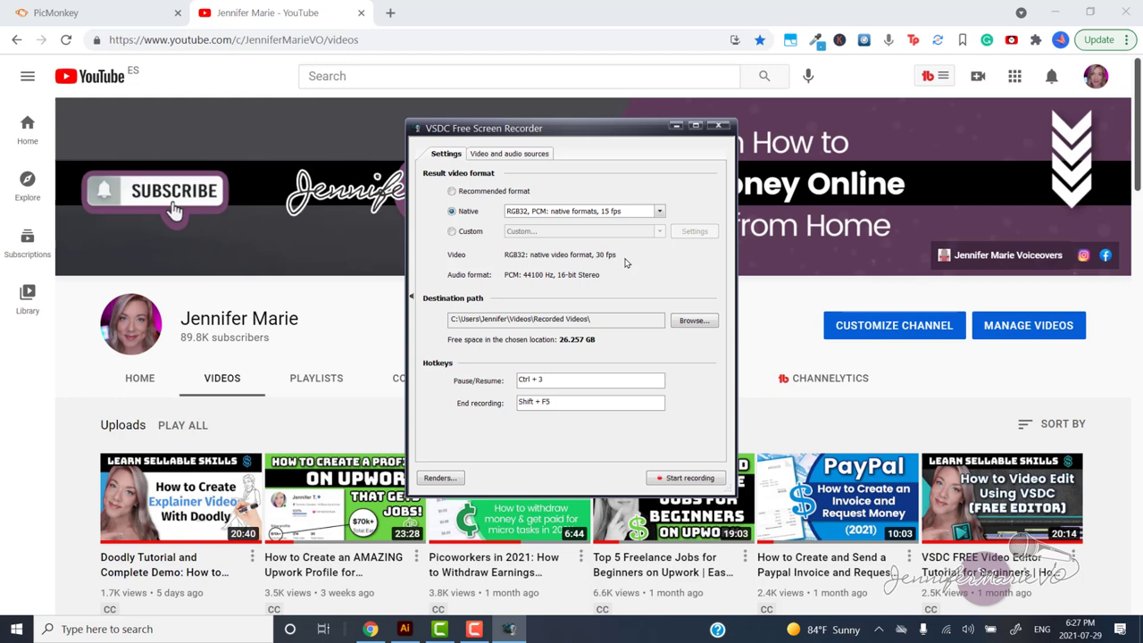
Step: Set the audio capture device to Microphone (Yeti Nano) and lower the audio input level slightly
left_click(538, 158)
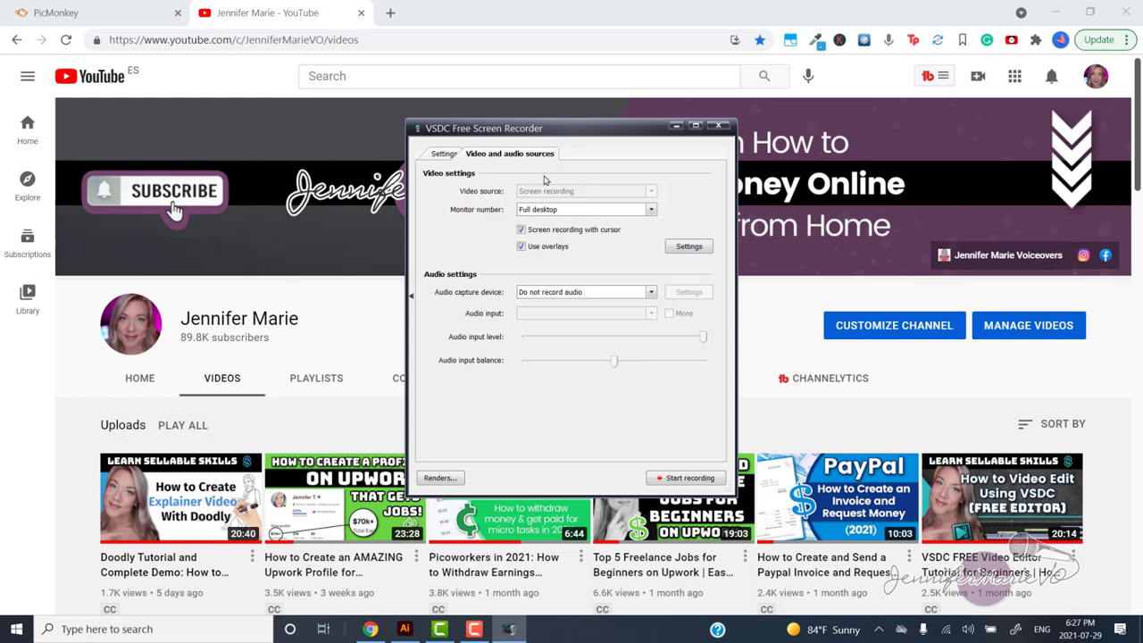
left_click(602, 293)
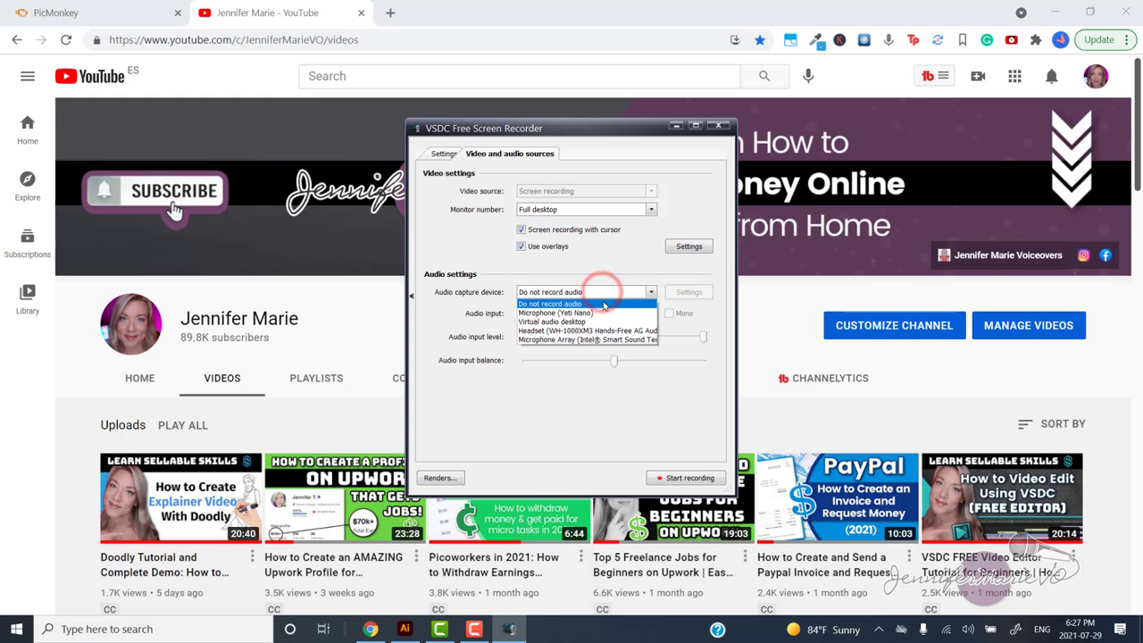
left_click(584, 313)
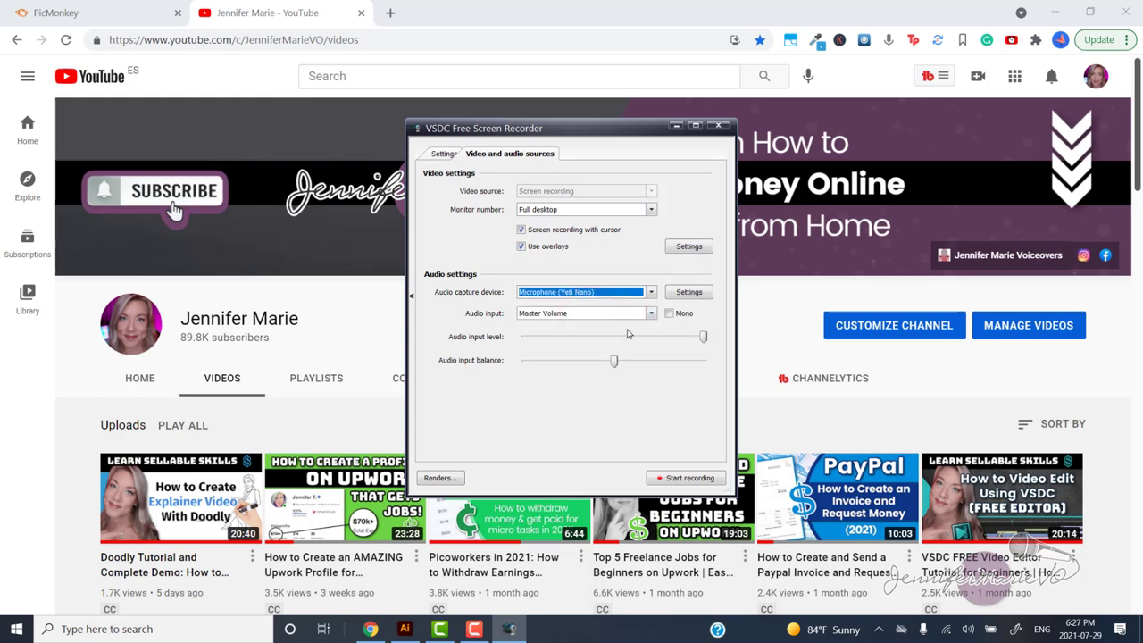
left_click_drag(703, 337, 697, 339)
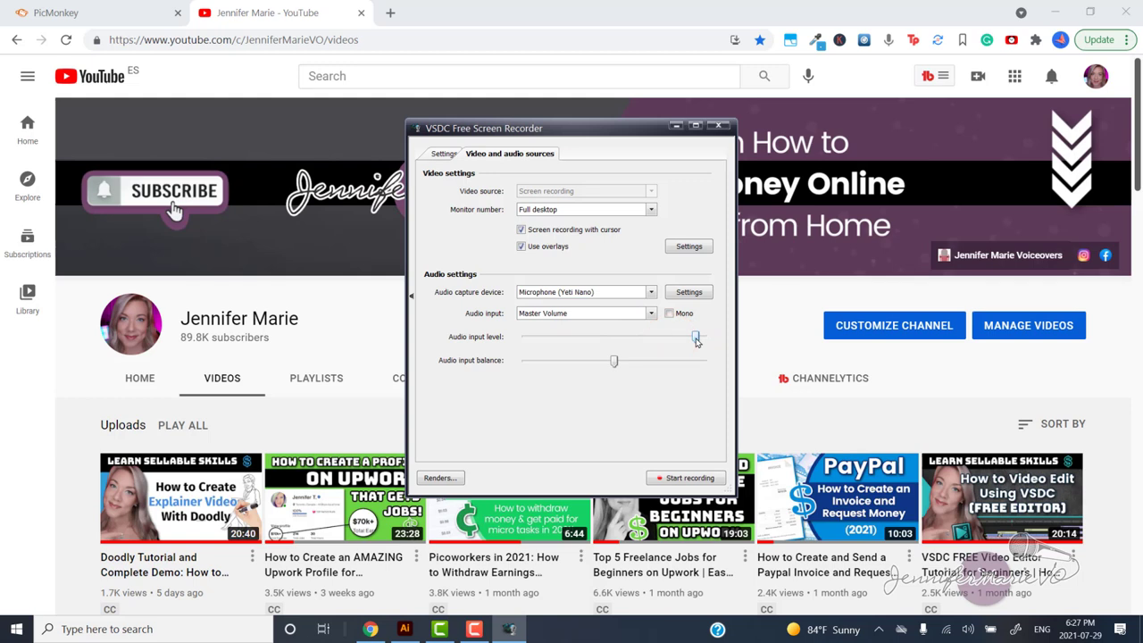
Step: Set the result video format to Native with RGB32, PCM: native formats, 30 fps
left_click(444, 157)
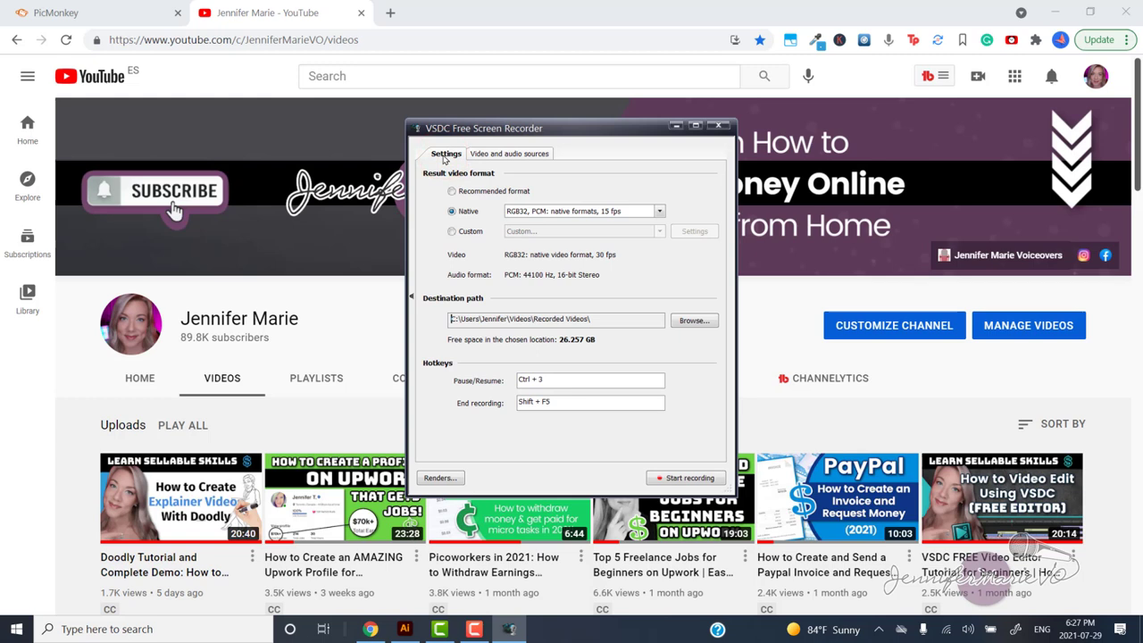
left_click(457, 191)
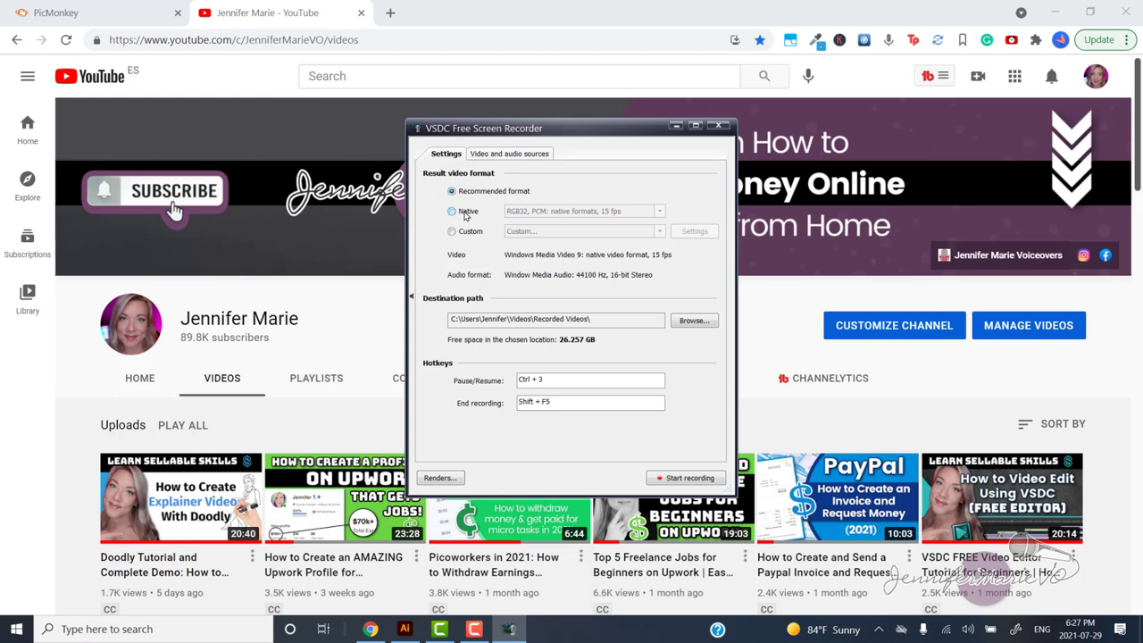
left_click(465, 214)
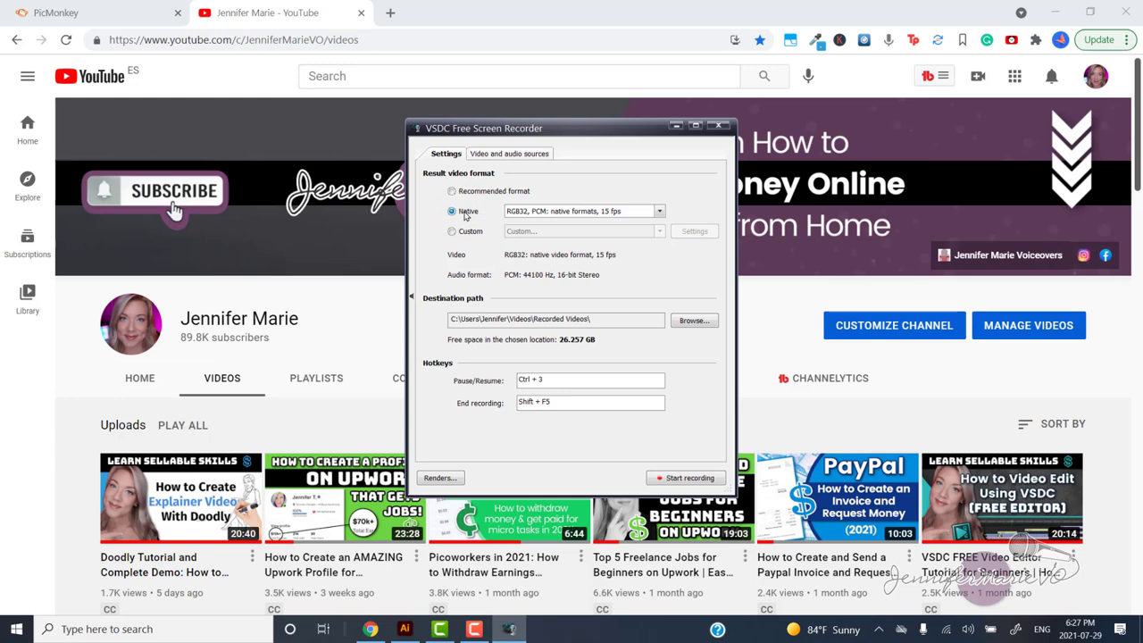
left_click(518, 214)
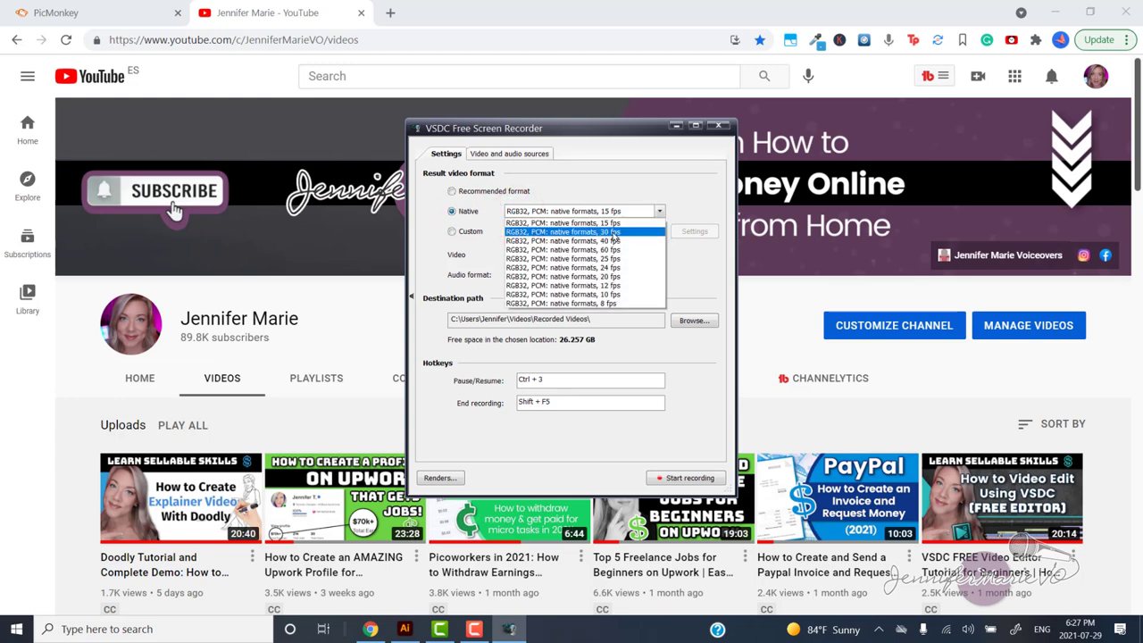
left_click(615, 233)
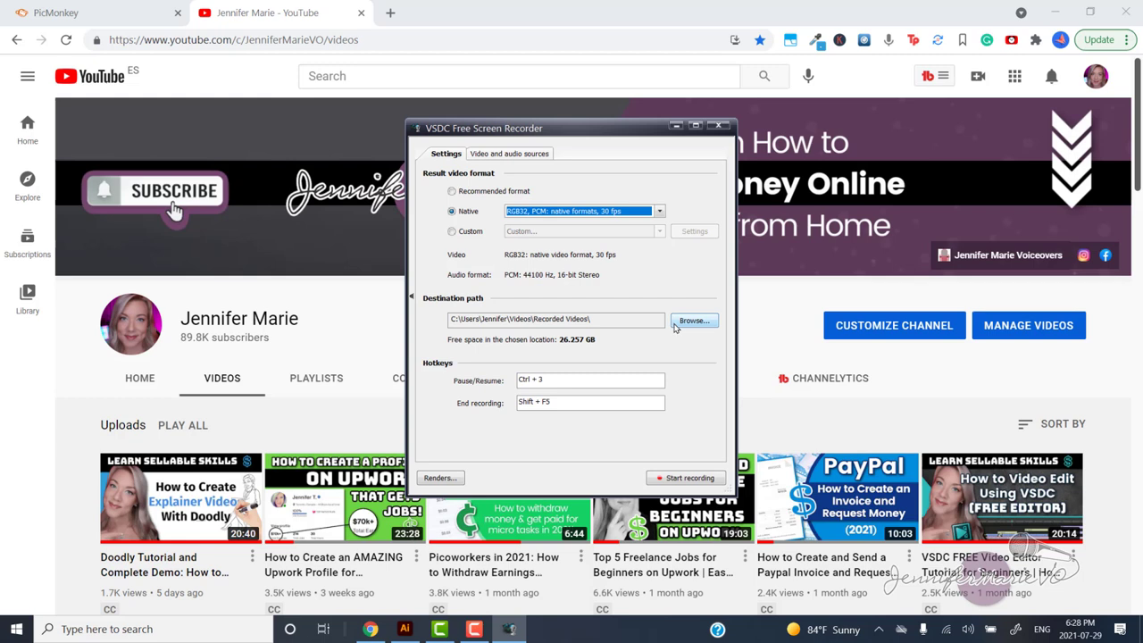
Step: Set the Pause/Resume recording hotkey to Shift + 3
left_click(616, 382)
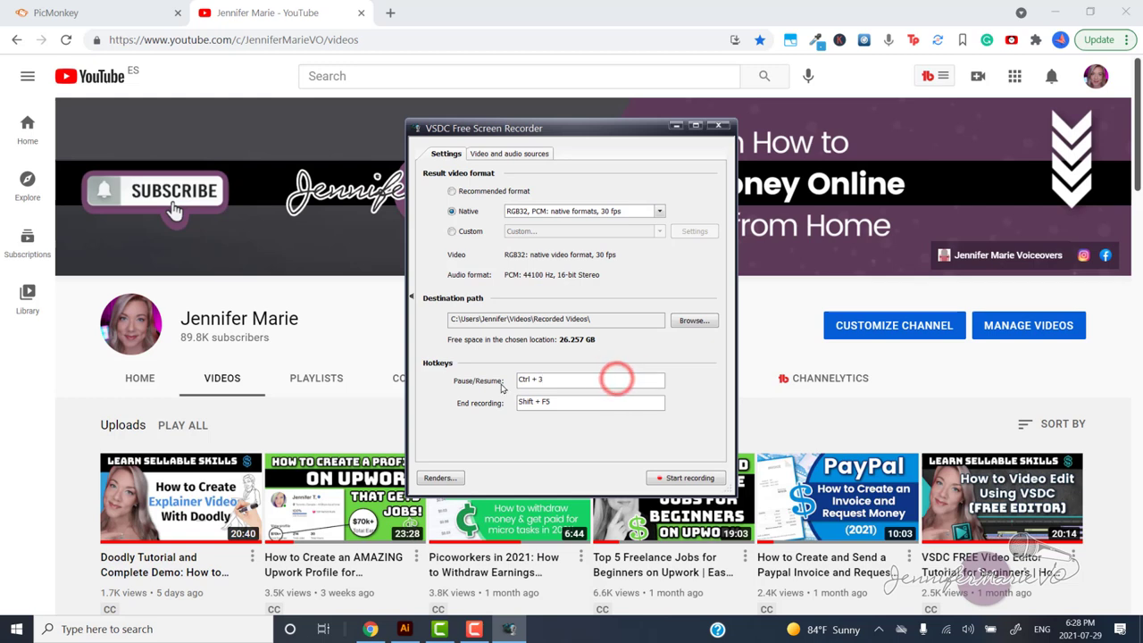
key("BackSpace")
key("shift+3")
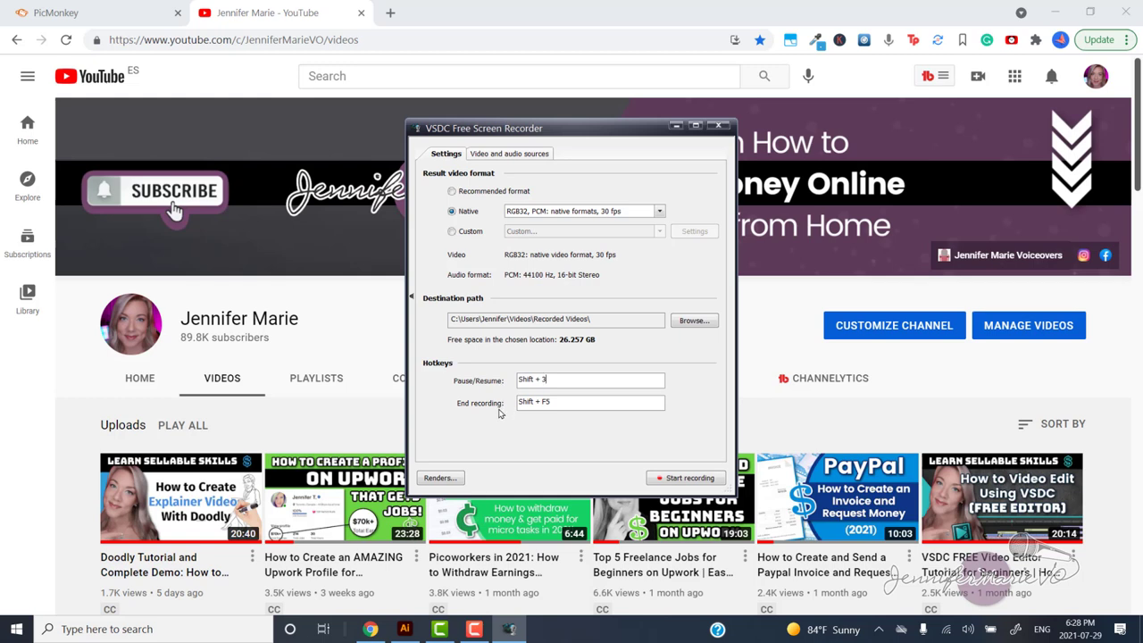
Step: Review the video renderer options in the render settings and keep Recording priority
left_click(439, 477)
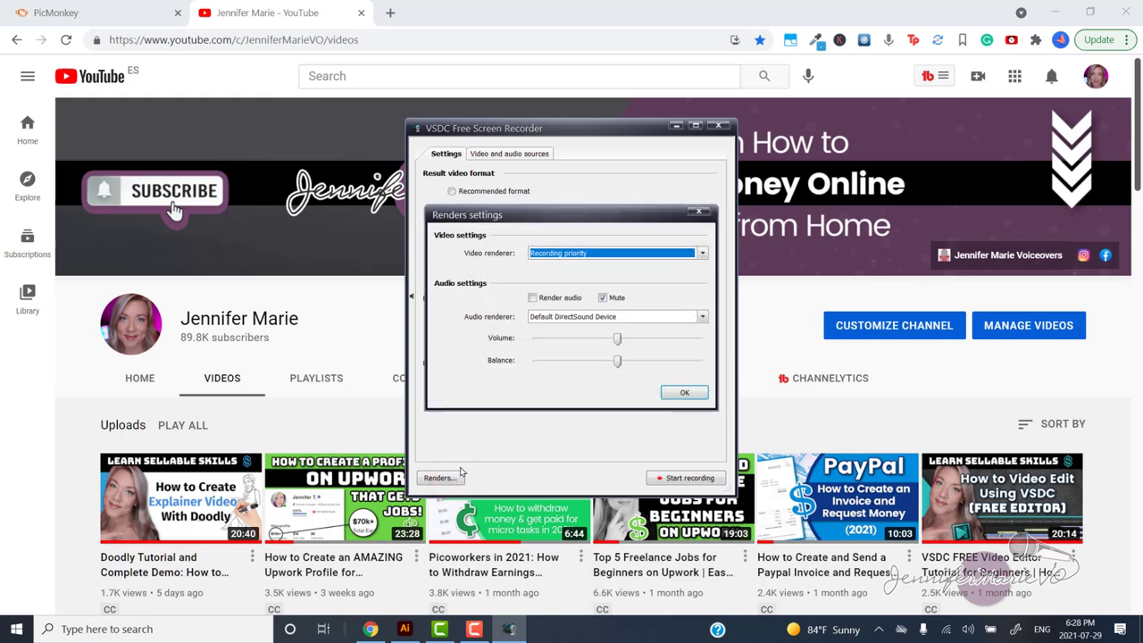
left_click(624, 256)
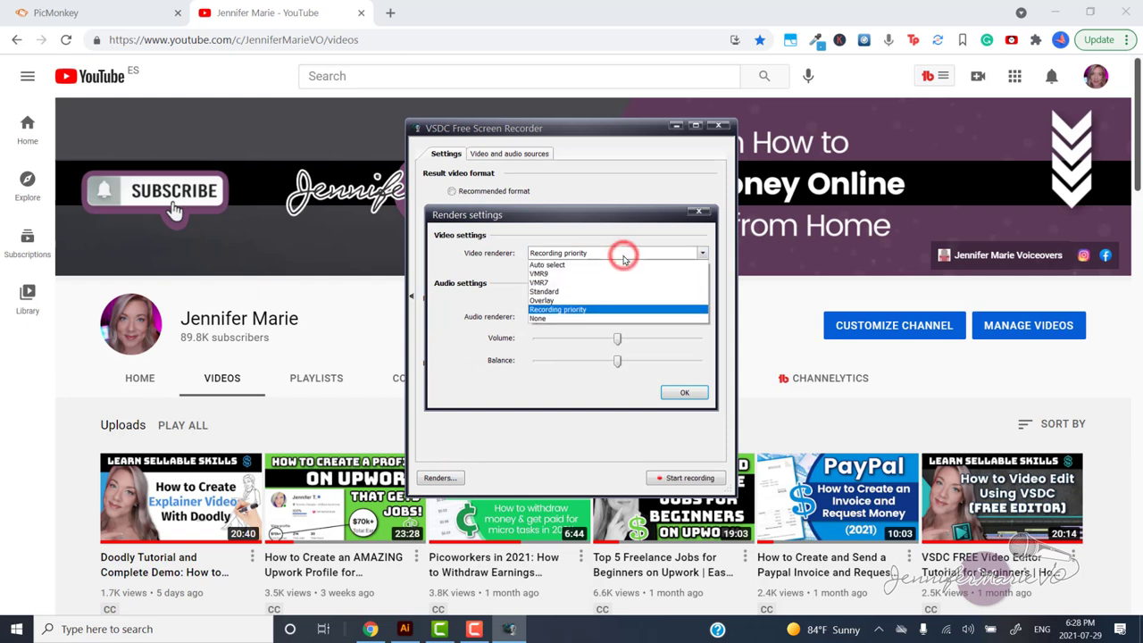
left_click(624, 257)
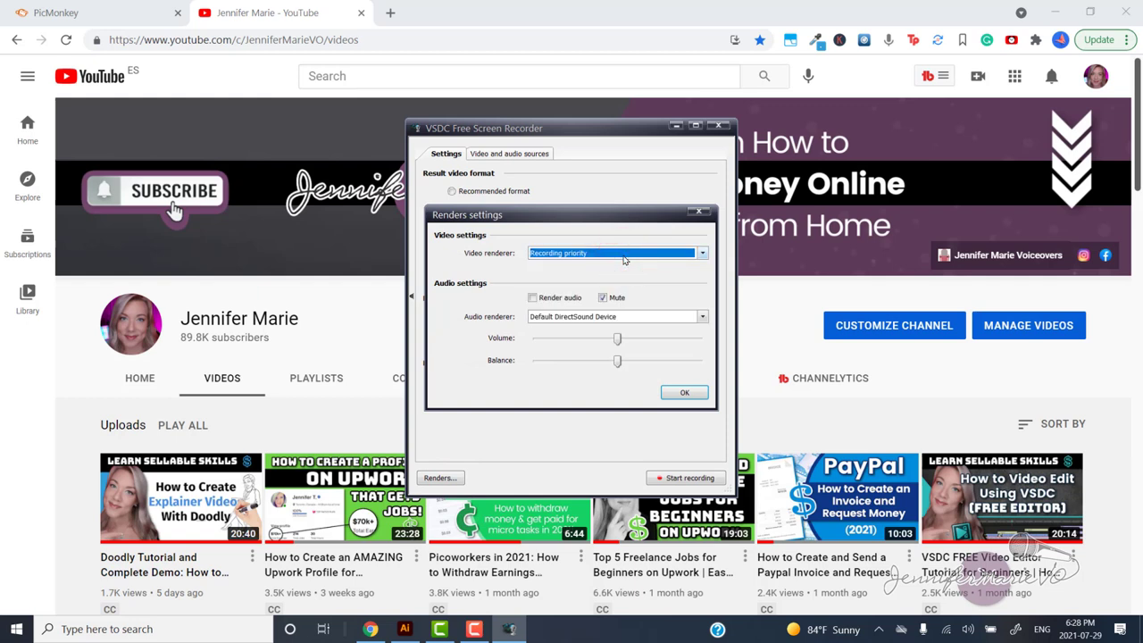
left_click(668, 396)
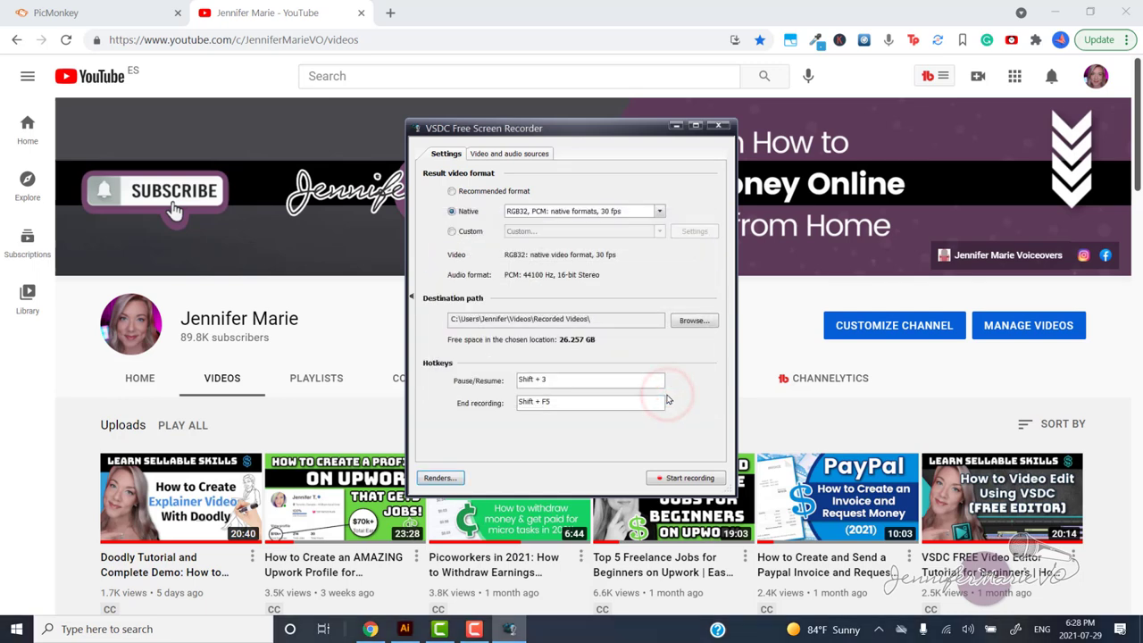
Step: Turn off showing the panel while recording and start recording the full desktop
left_click(673, 478)
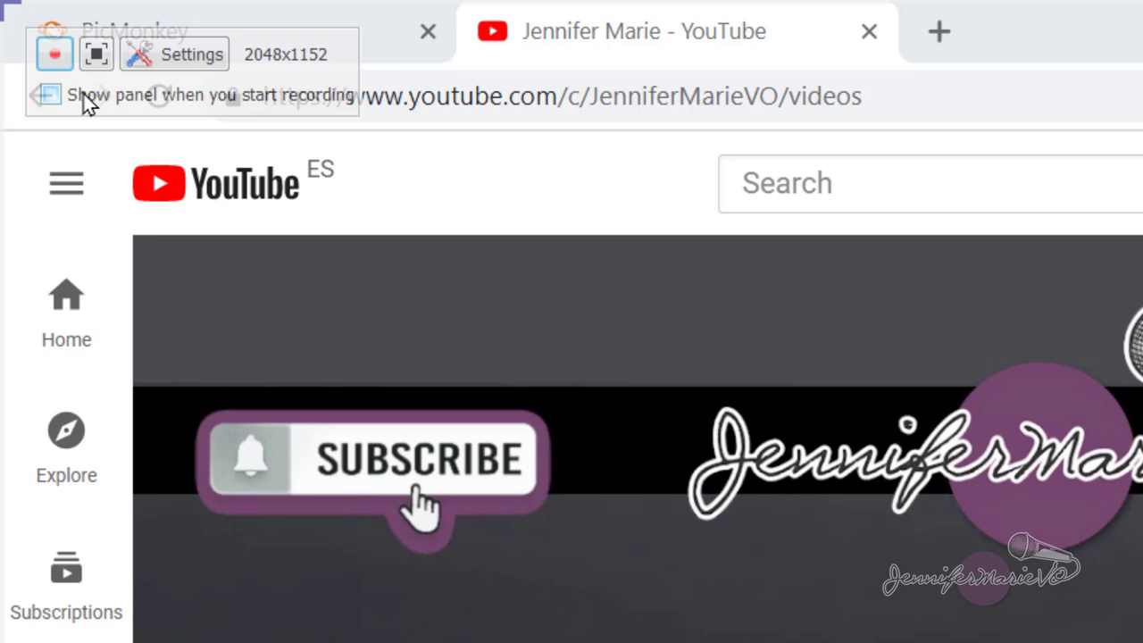
left_click(57, 98)
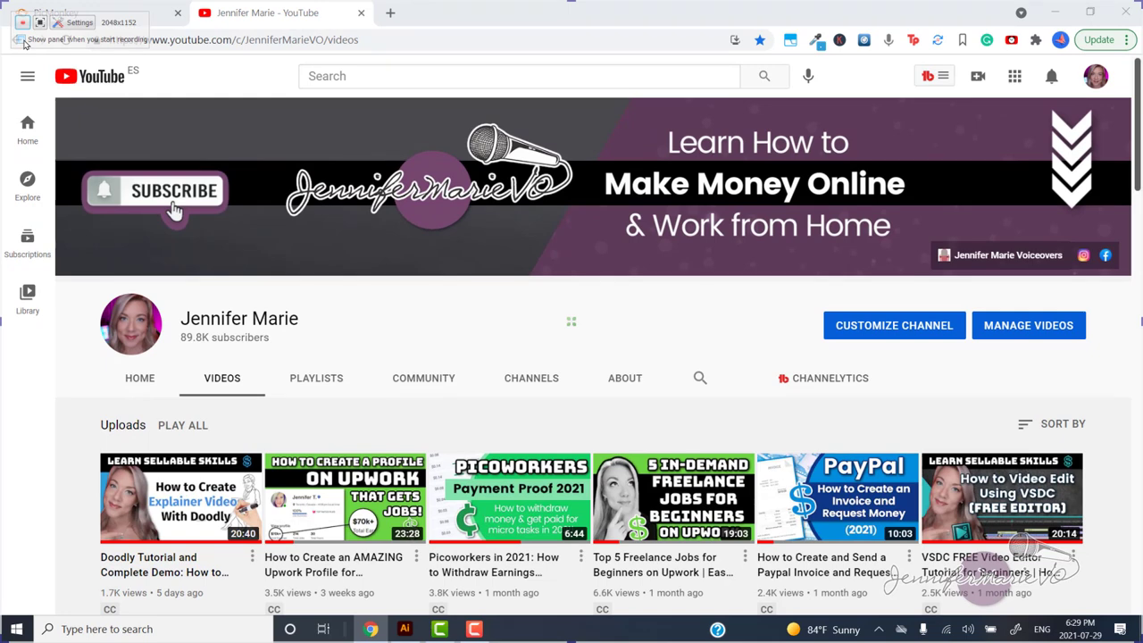
left_click(21, 24)
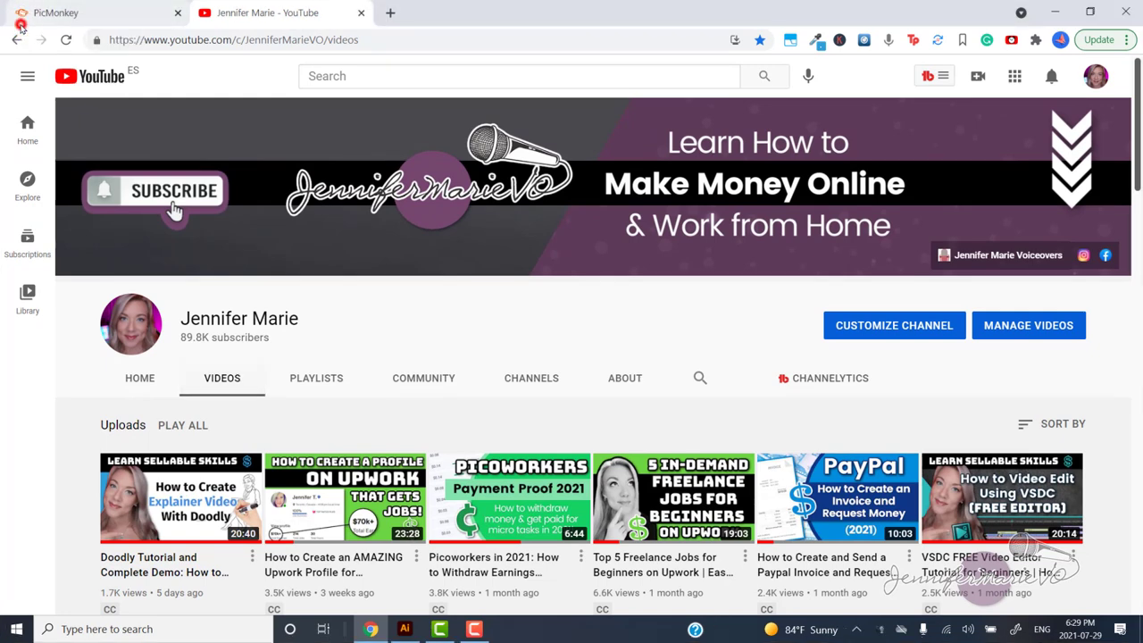
Step: Show the PicMonkey thumbnail design and the Adobe Illustrator portrait while the desktop is being recorded
scroll(109, 119, "down", 2)
left_click(120, 14)
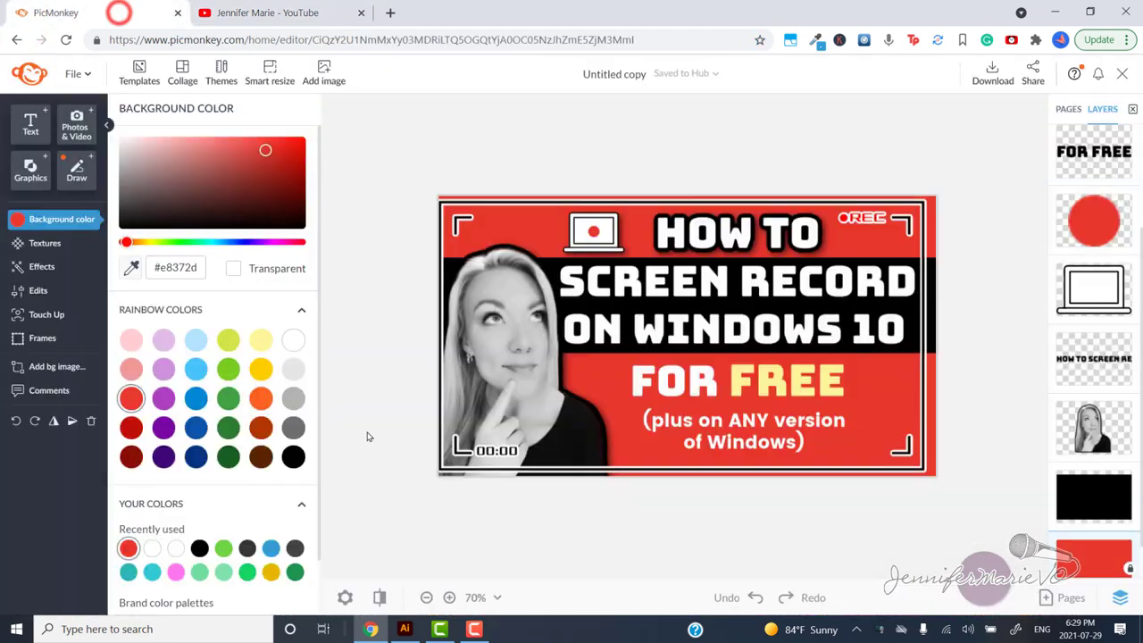
left_click(409, 627)
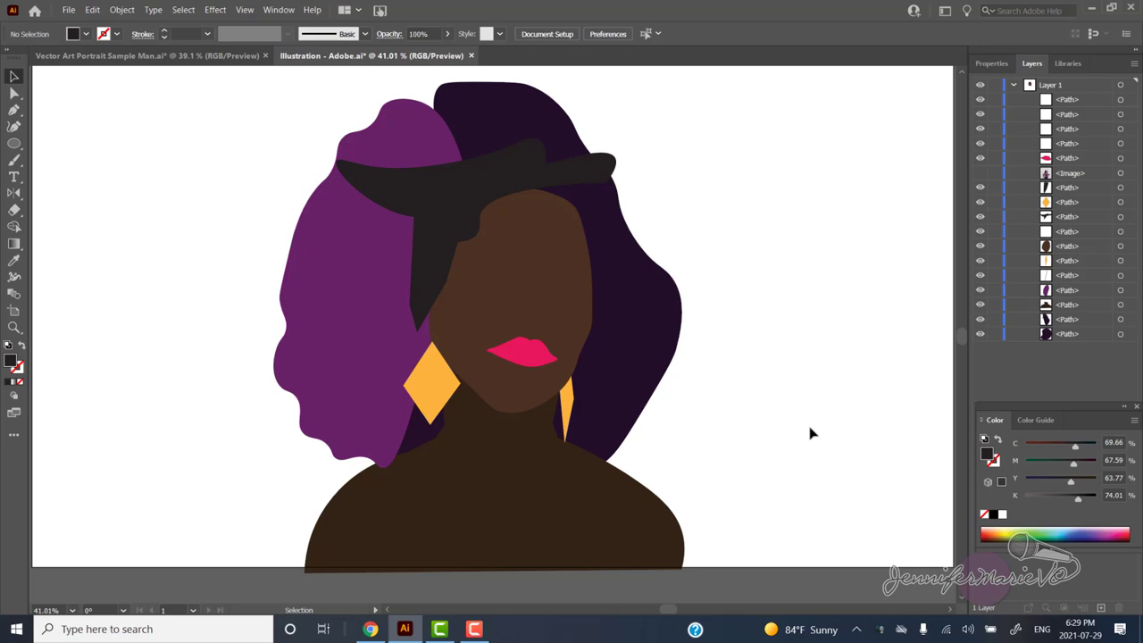
Step: End the desktop recording, dismiss the completion notice and copy the destination path of the Recorded Videos folder
key("shift+F5")
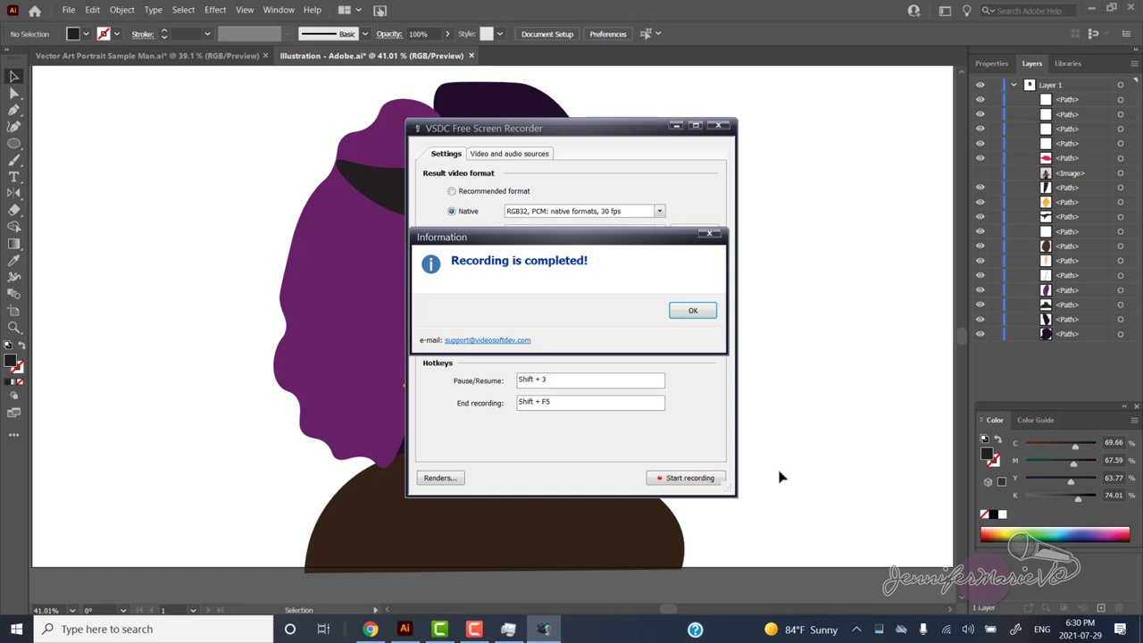
left_click(686, 318)
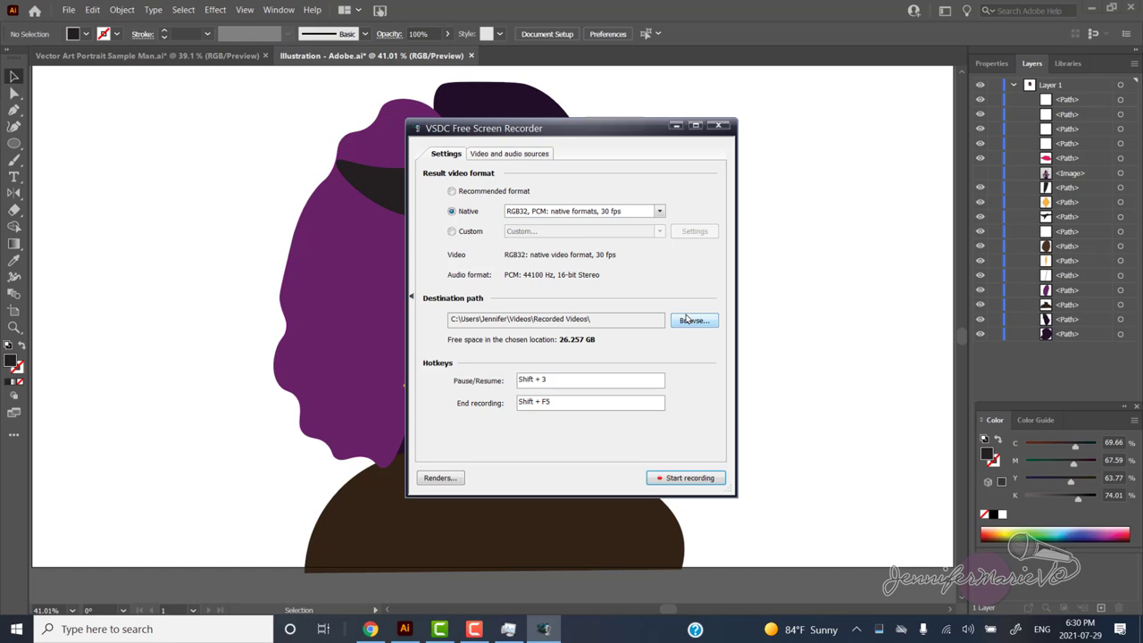
left_click(633, 321)
key("ctrl+c")
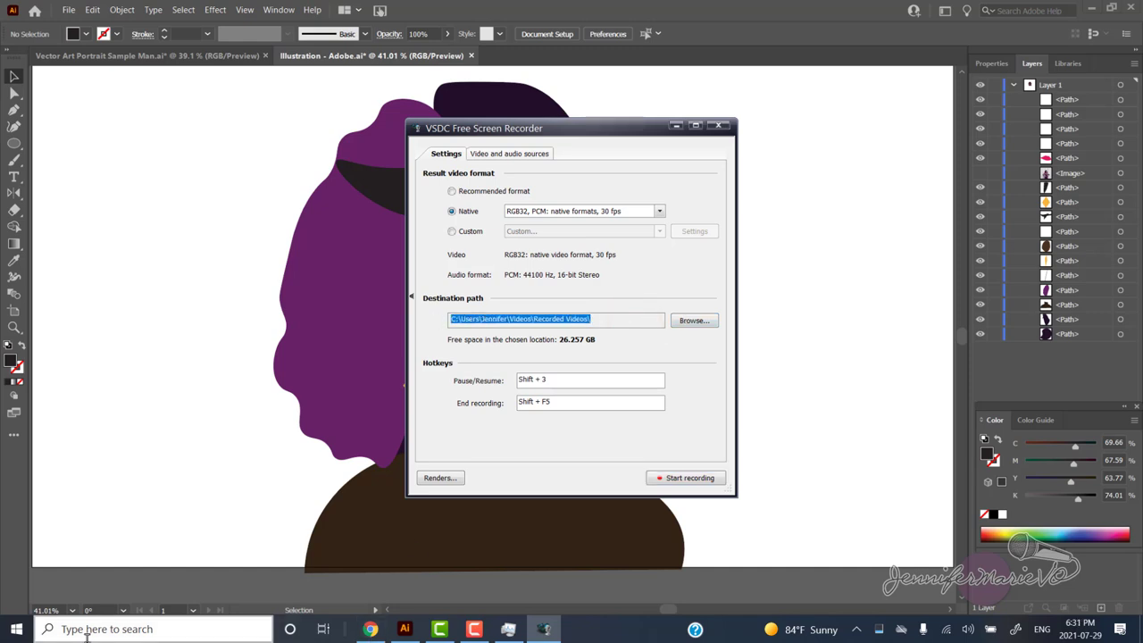
Step: Open the finished desktop recording from the Recorded Videos folder and skip ahead in its playback to review it
left_click(20, 630)
left_click(80, 592)
key("Escape")
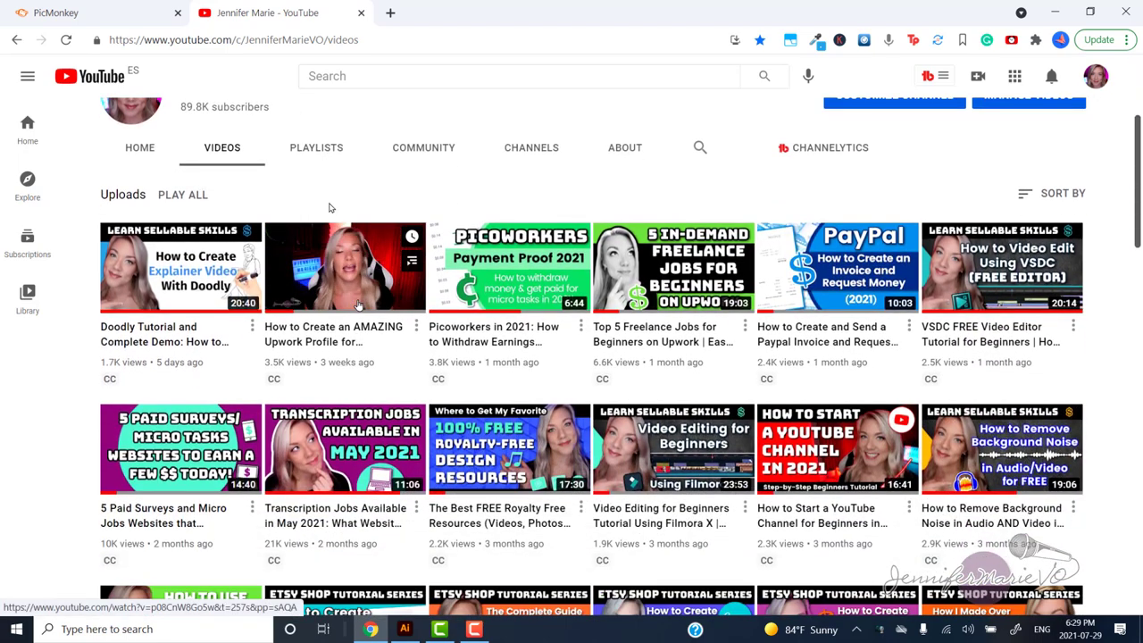
mouse_move(574, 546)
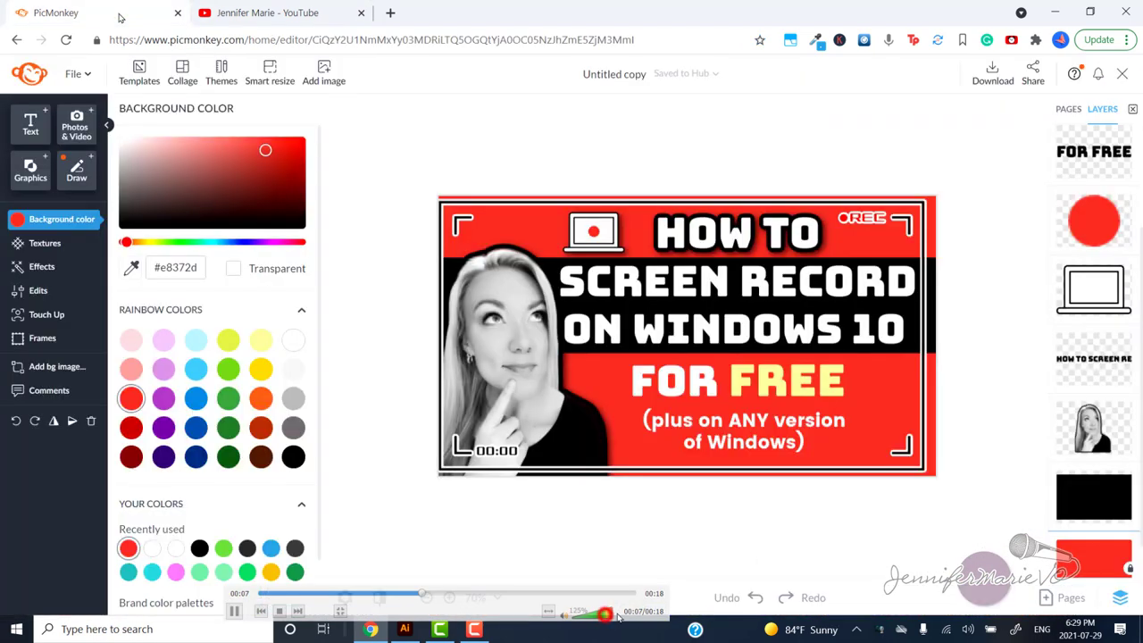
left_click(515, 595)
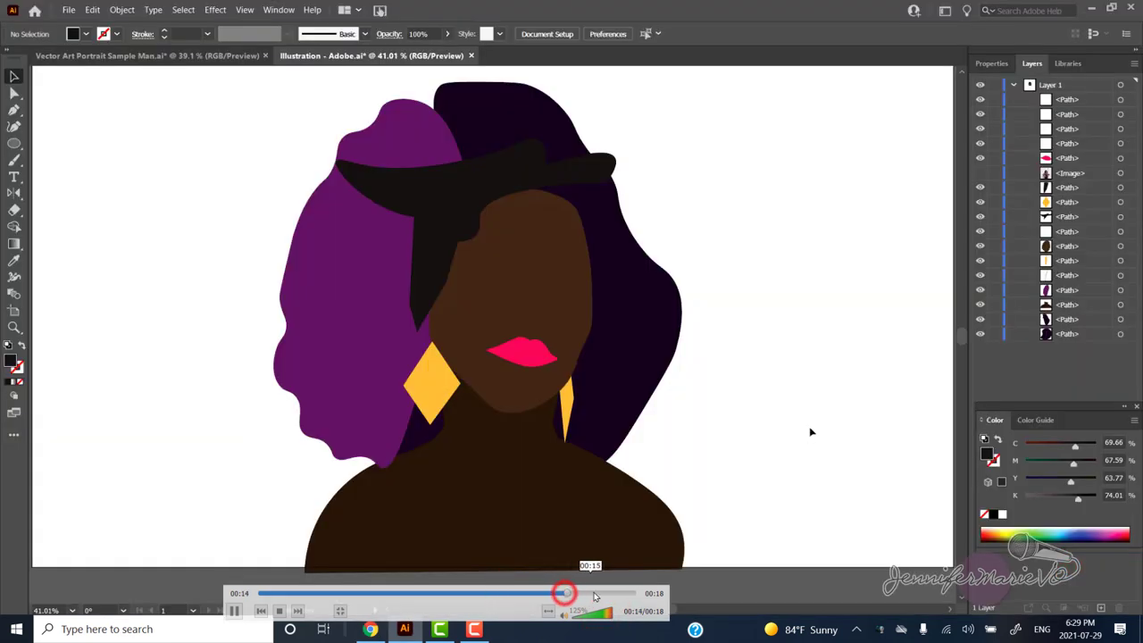